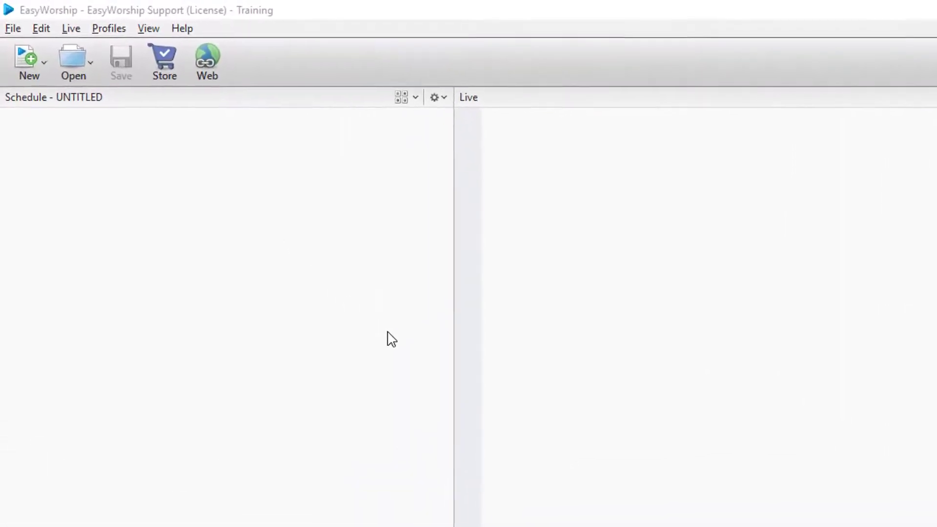
# Open the recent Update Local Computer.ewsx schedule to bring up its import dialog.
pyautogui.click(87, 62)
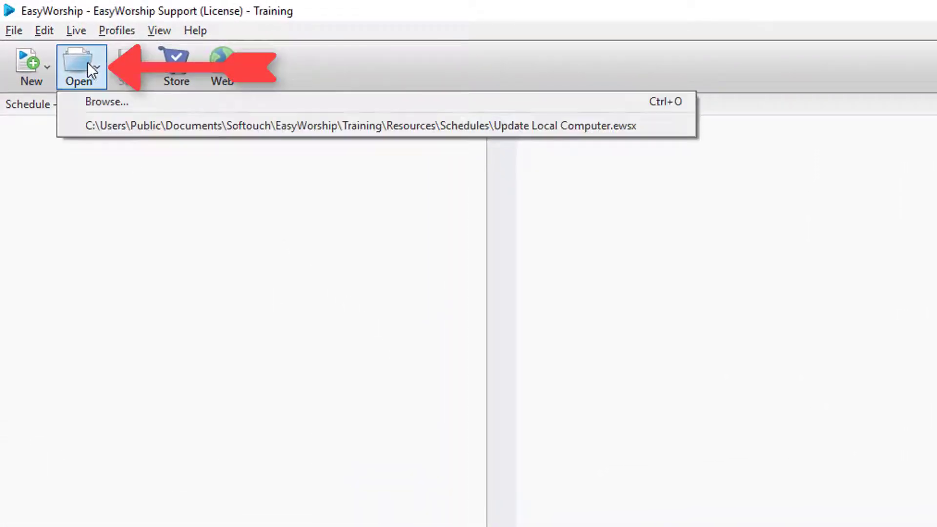
pyautogui.click(113, 126)
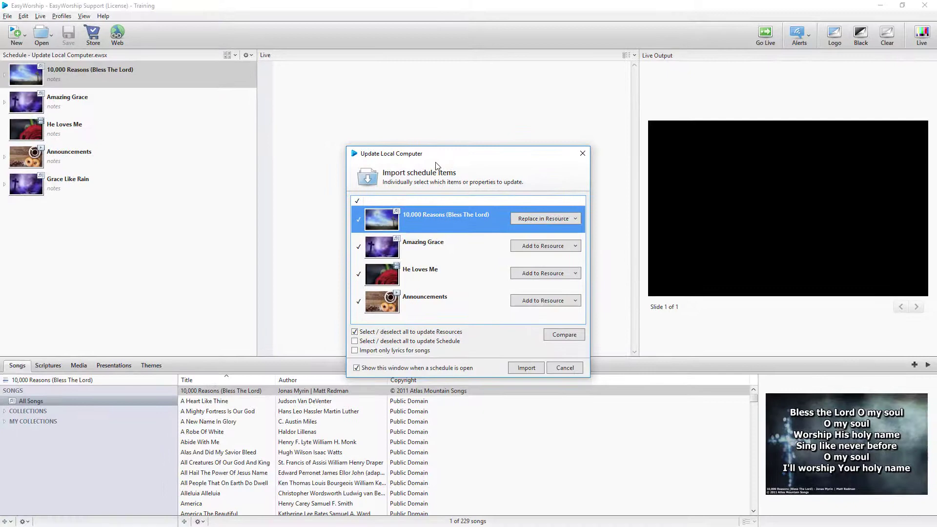
pyautogui.click(564, 367)
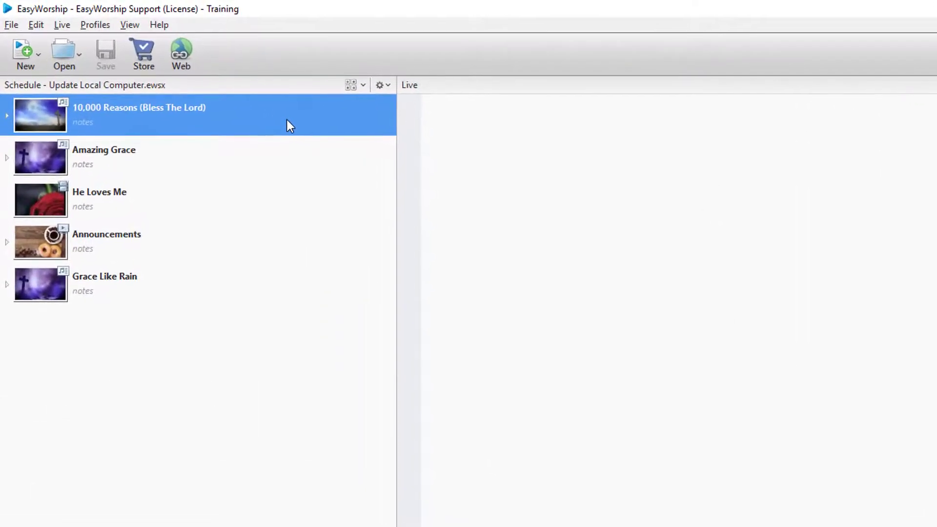
pyautogui.rightClick(287, 120)
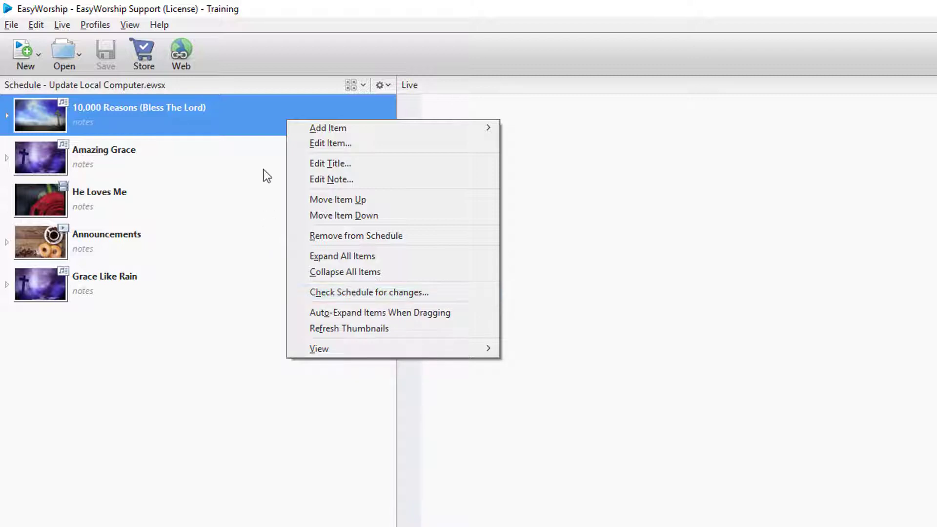
pyautogui.click(384, 85)
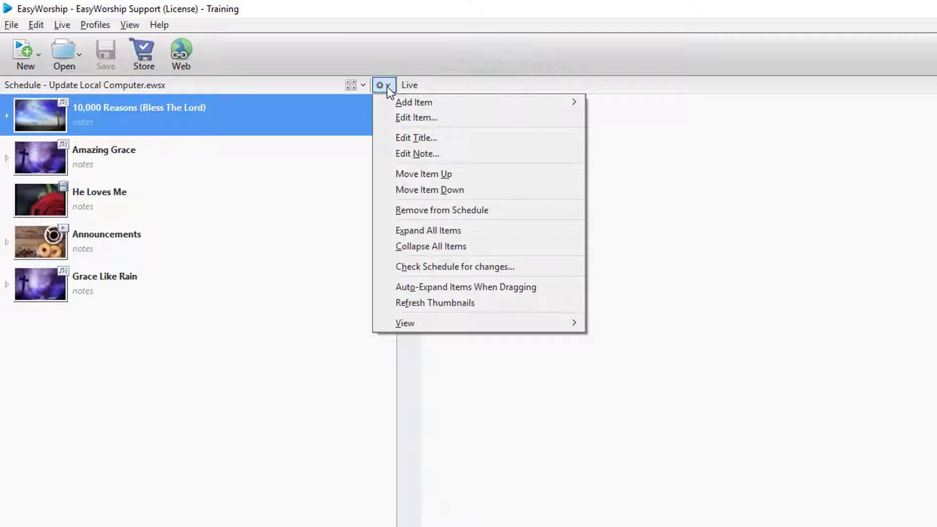
pyautogui.click(383, 265)
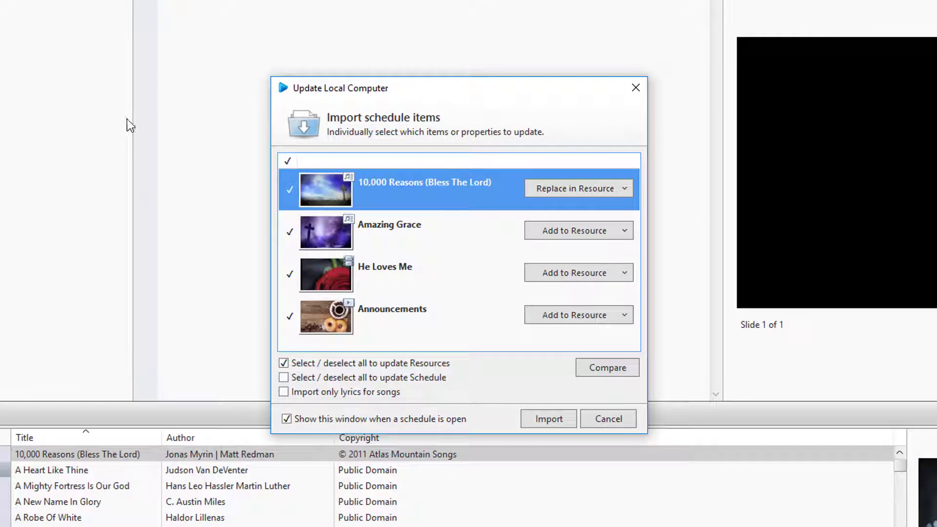
pyautogui.click(287, 420)
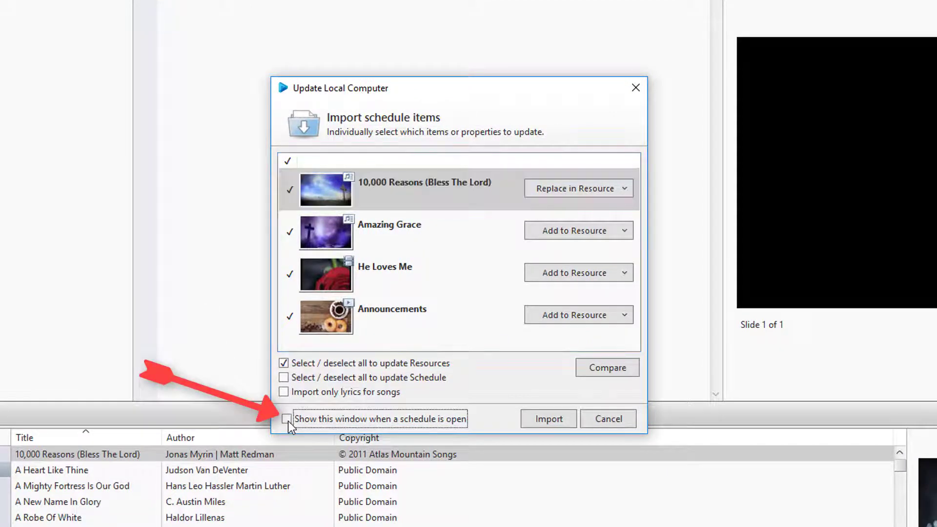
pyautogui.click(287, 419)
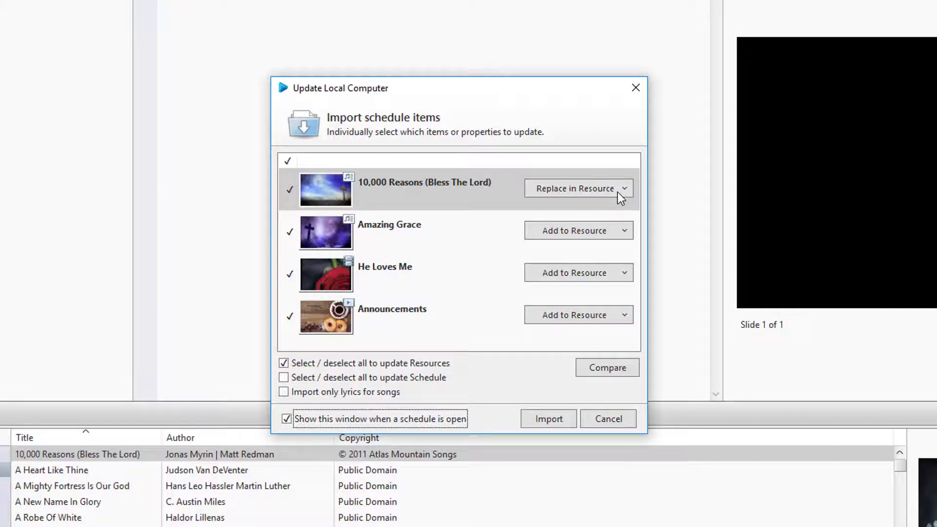
# Switch 10,000 Reasons from Replace in Resource to Add to Resource, keeping Amazing Grace on Add to Resource.
pyautogui.click(617, 191)
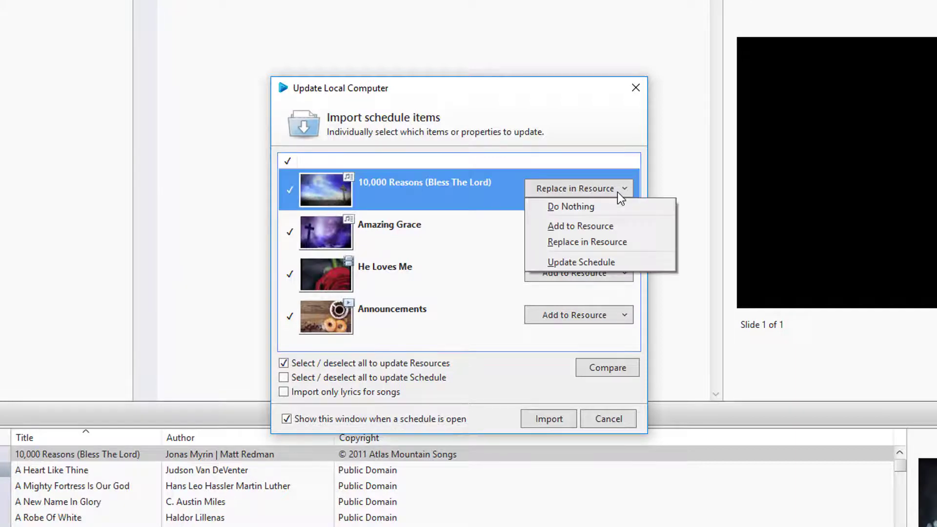
pyautogui.click(620, 225)
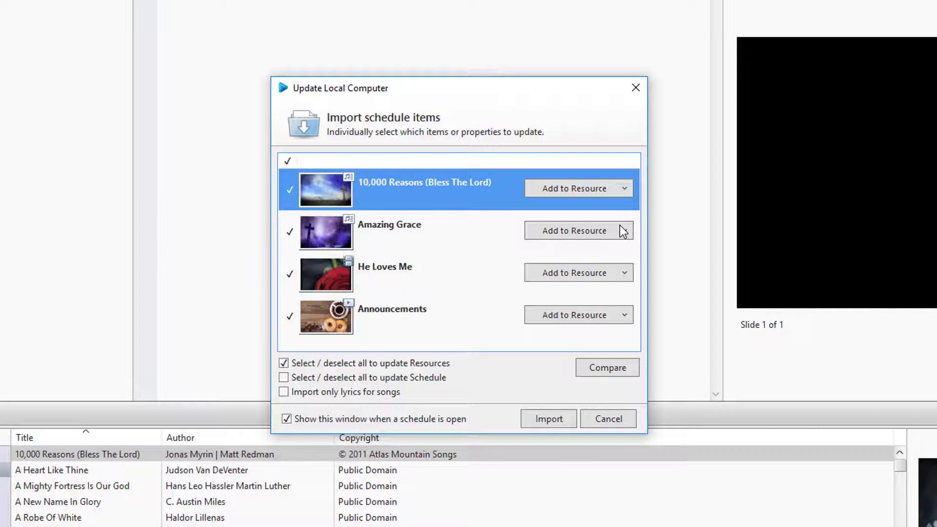
pyautogui.click(619, 230)
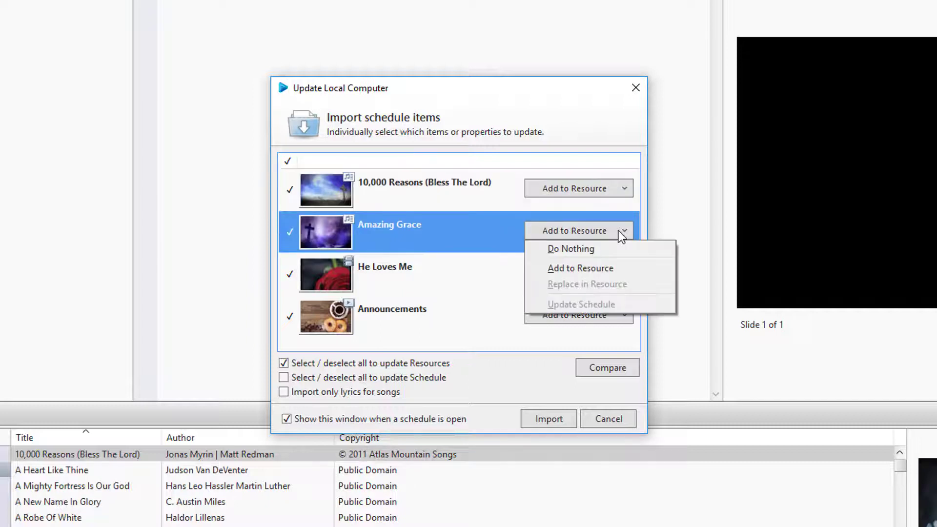
pyautogui.click(622, 267)
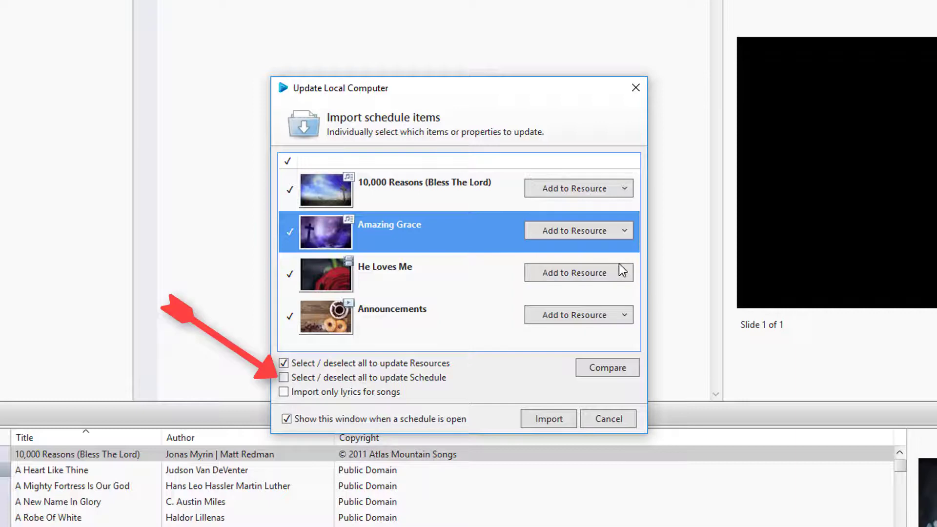
# Leave Update Schedule off, turn on Import only lyrics for songs, and set Amazing Grace to Add to Resource.
pyautogui.click(283, 377)
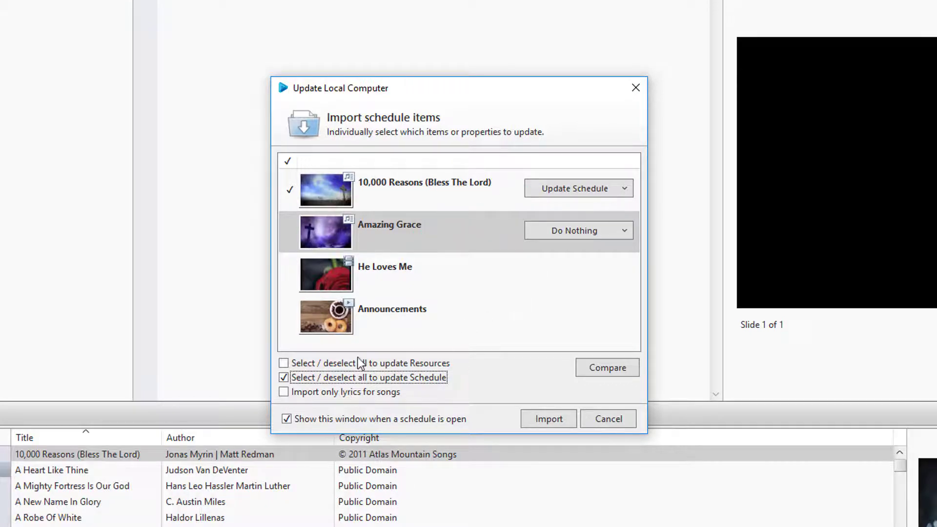
pyautogui.click(284, 379)
pyautogui.click(284, 392)
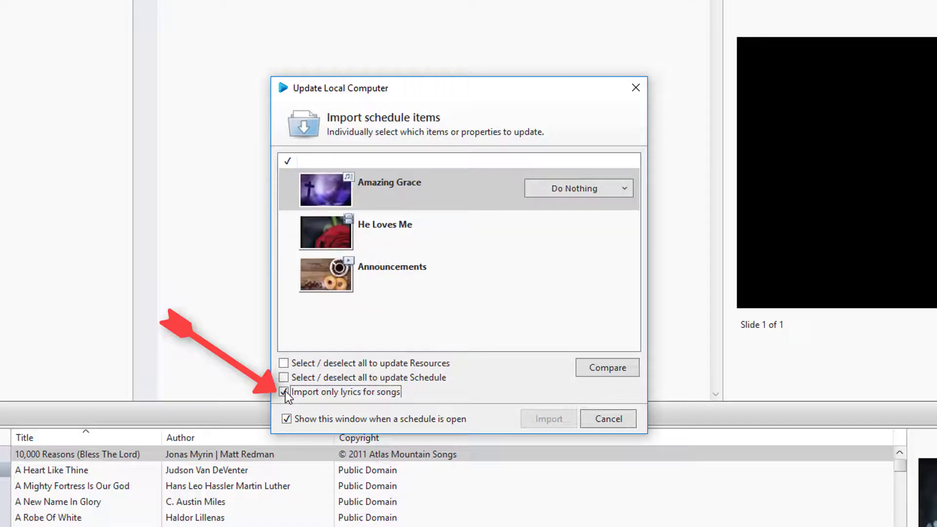
pyautogui.click(614, 188)
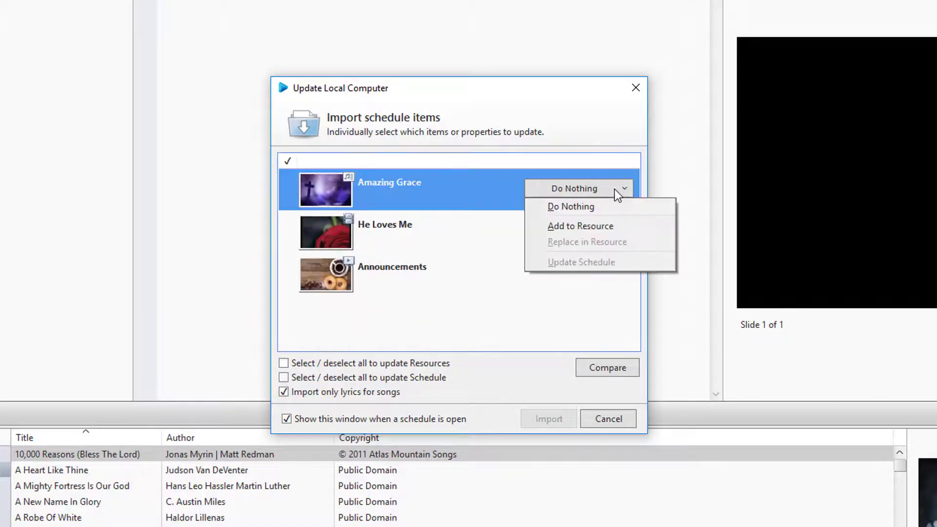
pyautogui.click(613, 226)
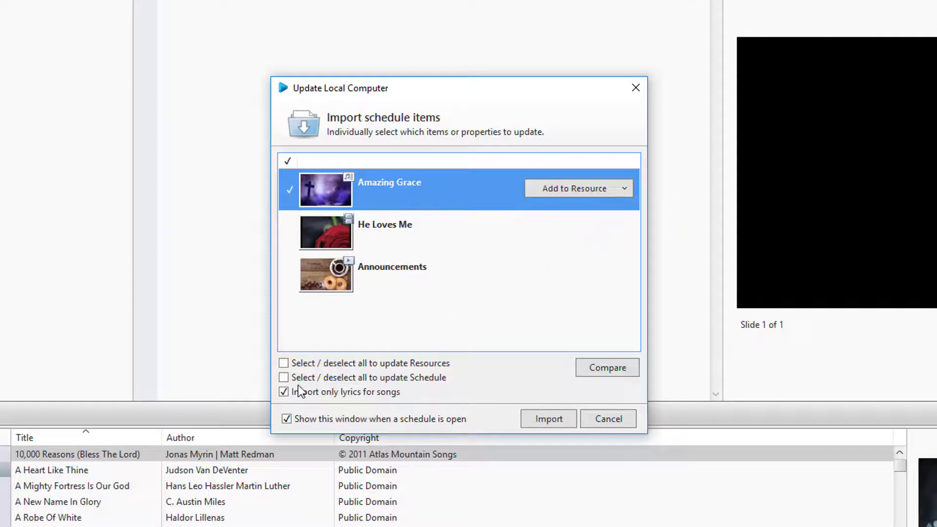
# Turn off lyrics-only import and set 10,000 Reasons, He Loves Me and Announcements to Add to Resource.
pyautogui.click(283, 392)
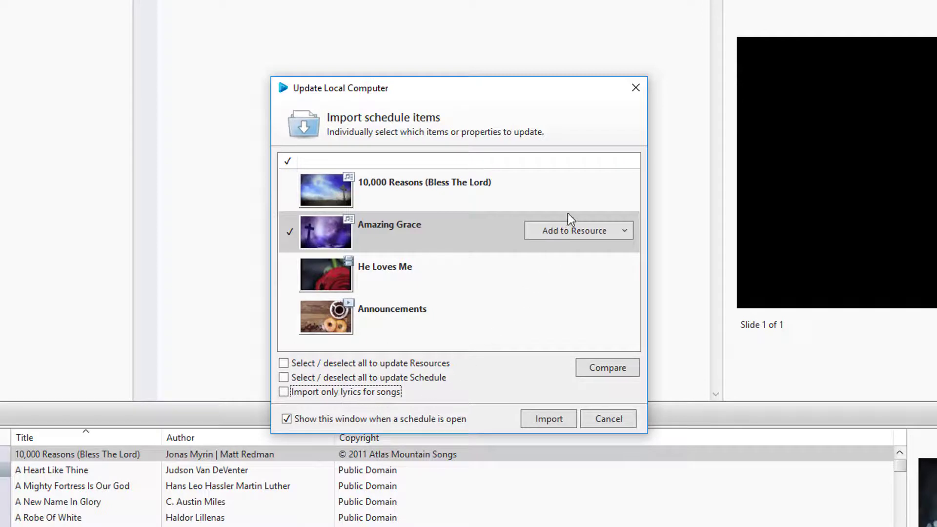
pyautogui.click(587, 188)
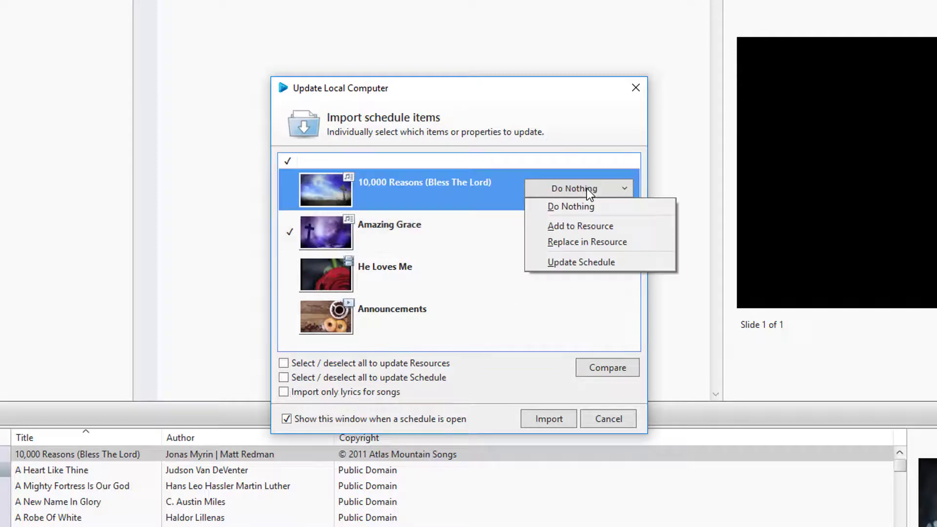
pyautogui.click(584, 225)
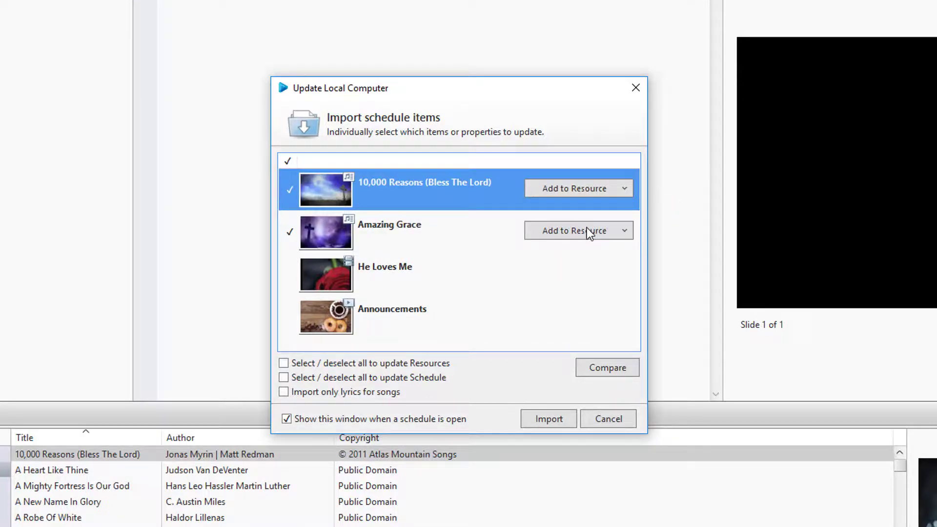
pyautogui.click(592, 263)
pyautogui.click(592, 273)
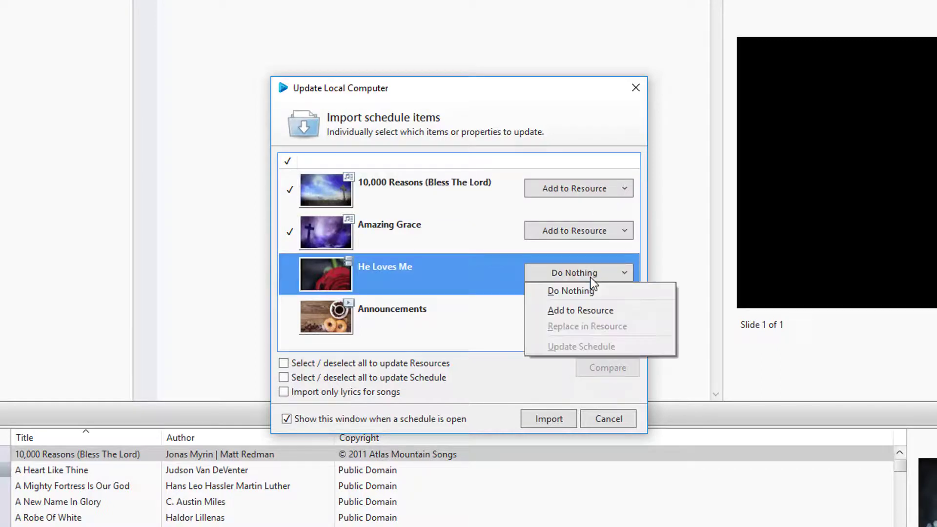
pyautogui.click(580, 310)
pyautogui.click(583, 318)
pyautogui.click(583, 317)
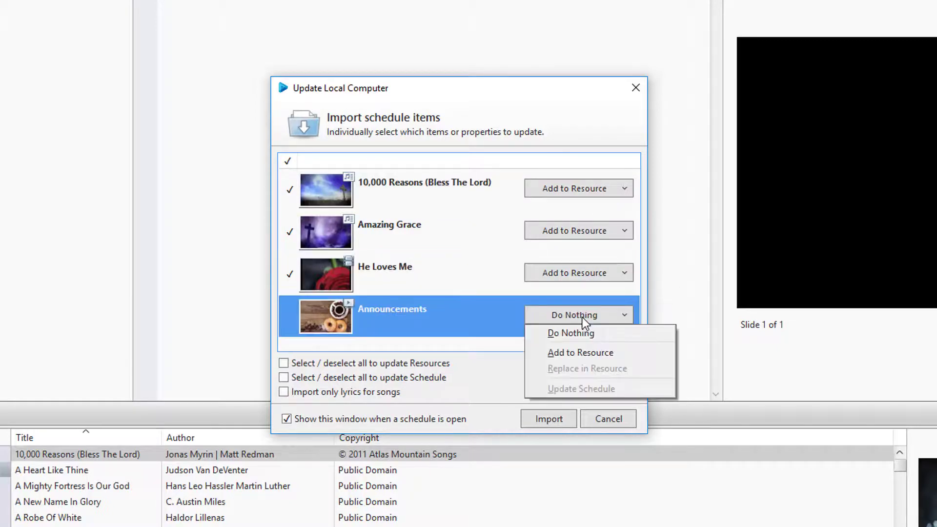
pyautogui.click(582, 354)
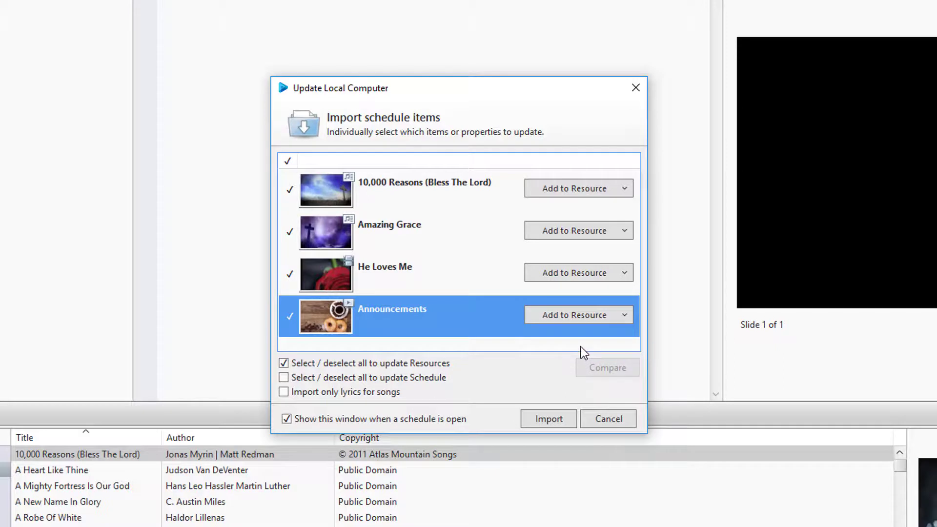
pyautogui.click(512, 191)
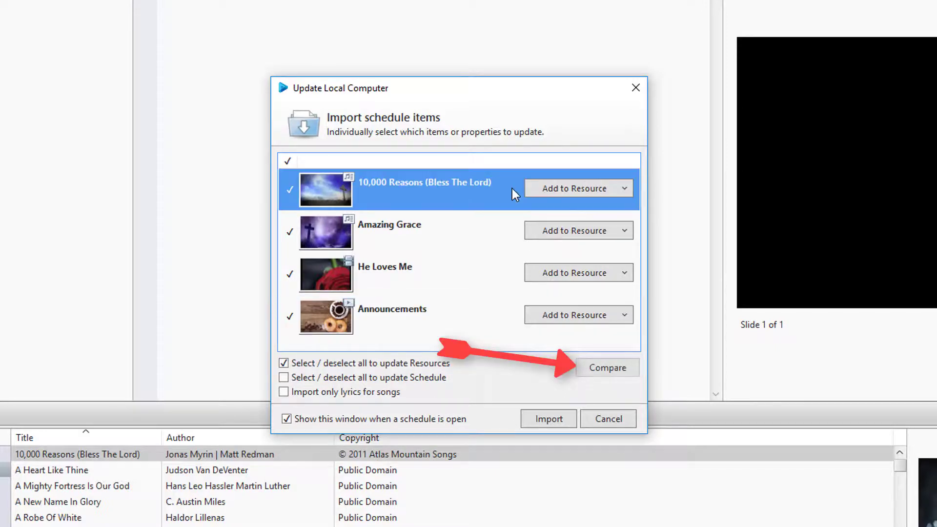
pyautogui.click(605, 369)
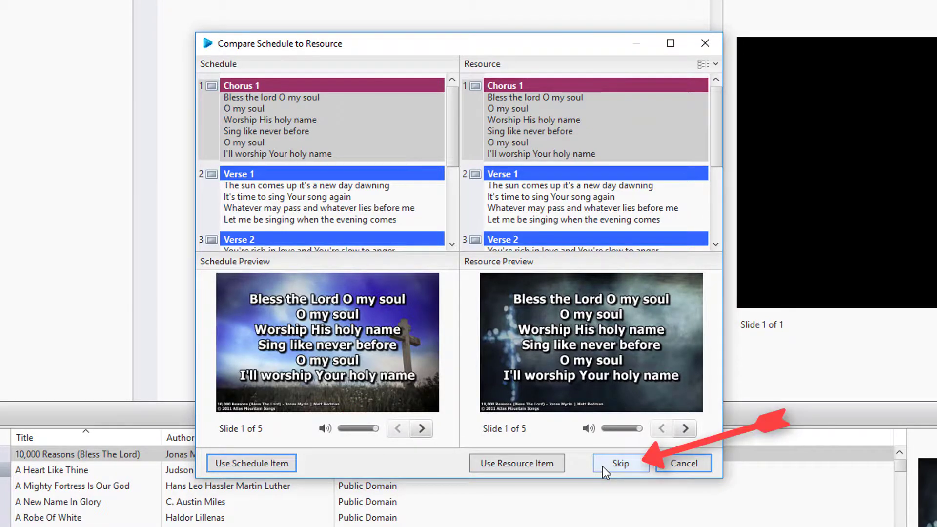
pyautogui.click(660, 469)
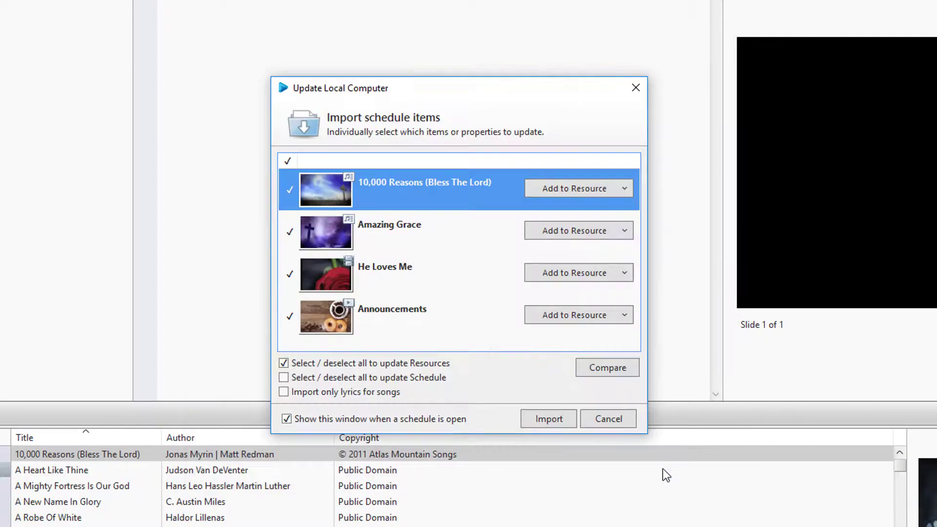
# Import the schedule items into the local song library.
pyautogui.click(546, 418)
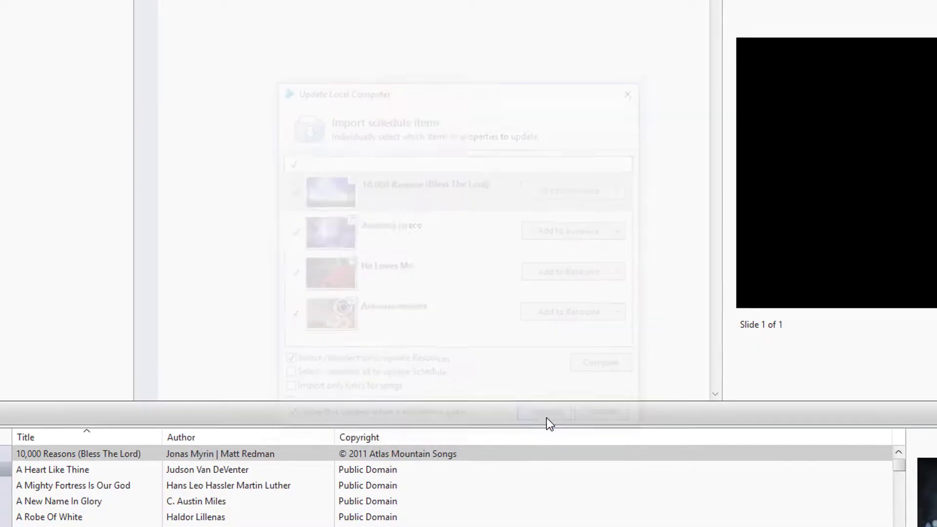